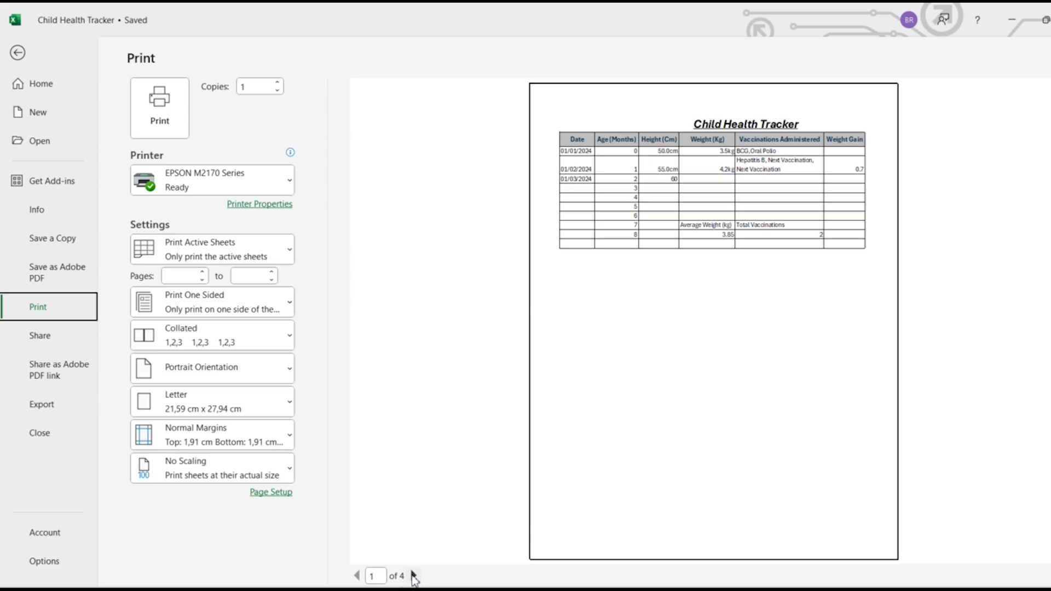
# Step: Page through the print preview to examine how the tracker splits across pages, and return to the first page
pyautogui.click(413, 576)
pyautogui.click(414, 576)
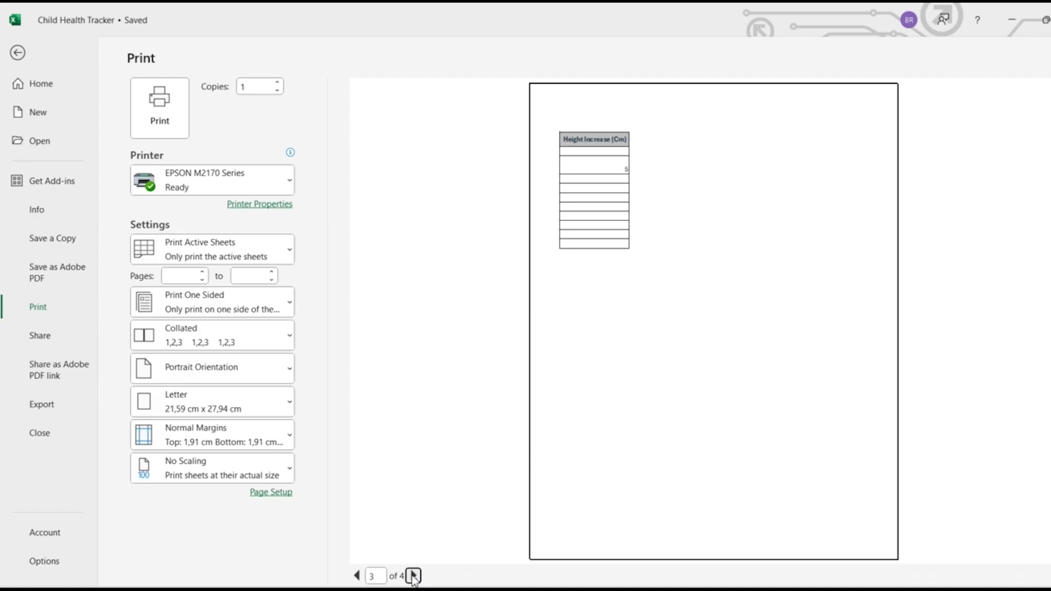
pyautogui.click(357, 577)
pyautogui.click(358, 576)
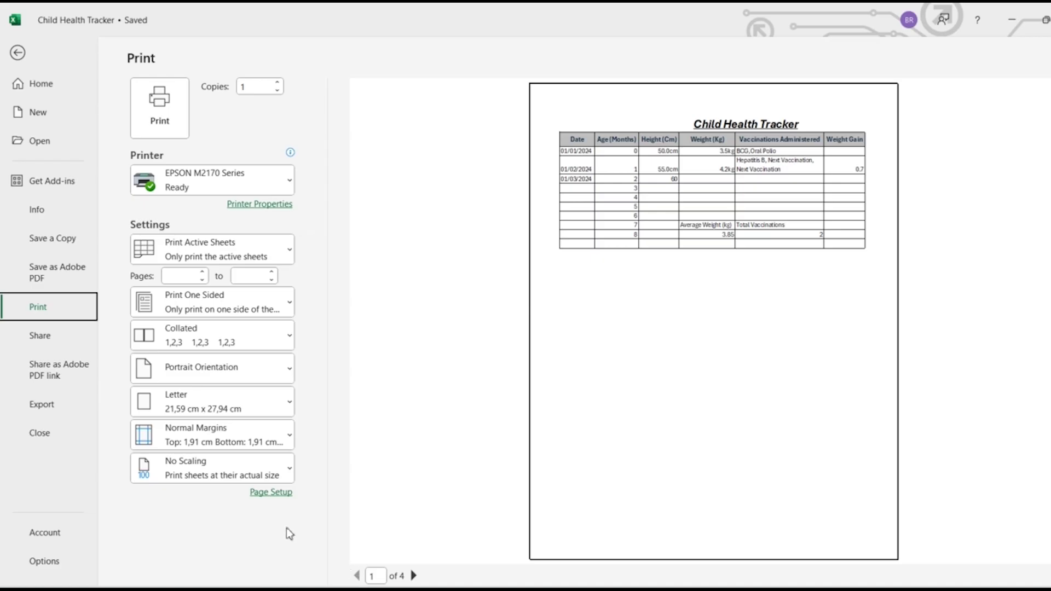
# Step: Apply custom print margins with the header margin set to 2.3 cm
pyautogui.click(288, 434)
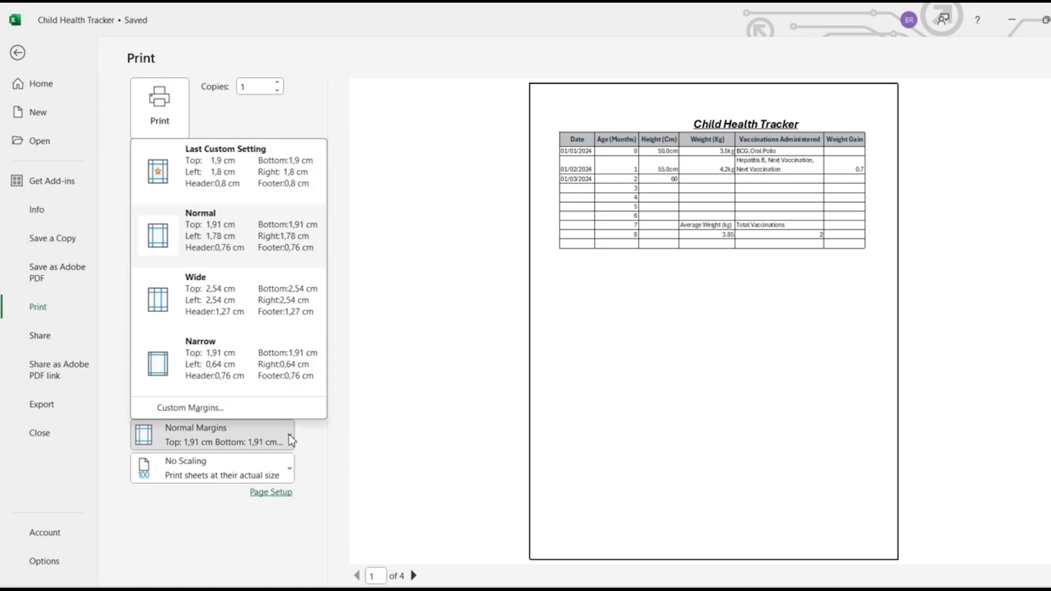
pyautogui.click(274, 409)
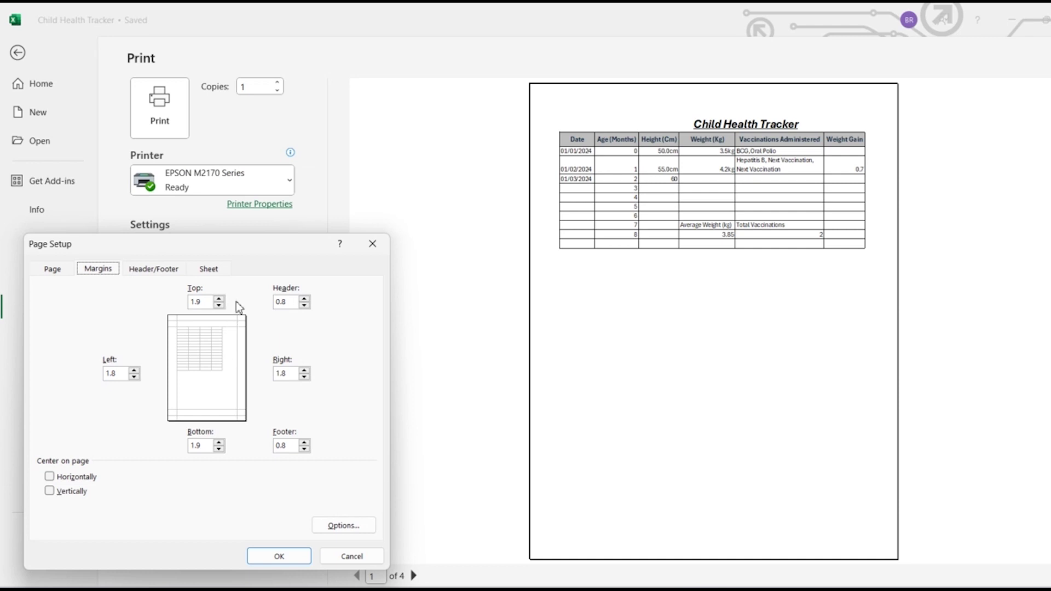
pyautogui.click(304, 299)
pyautogui.click(307, 299)
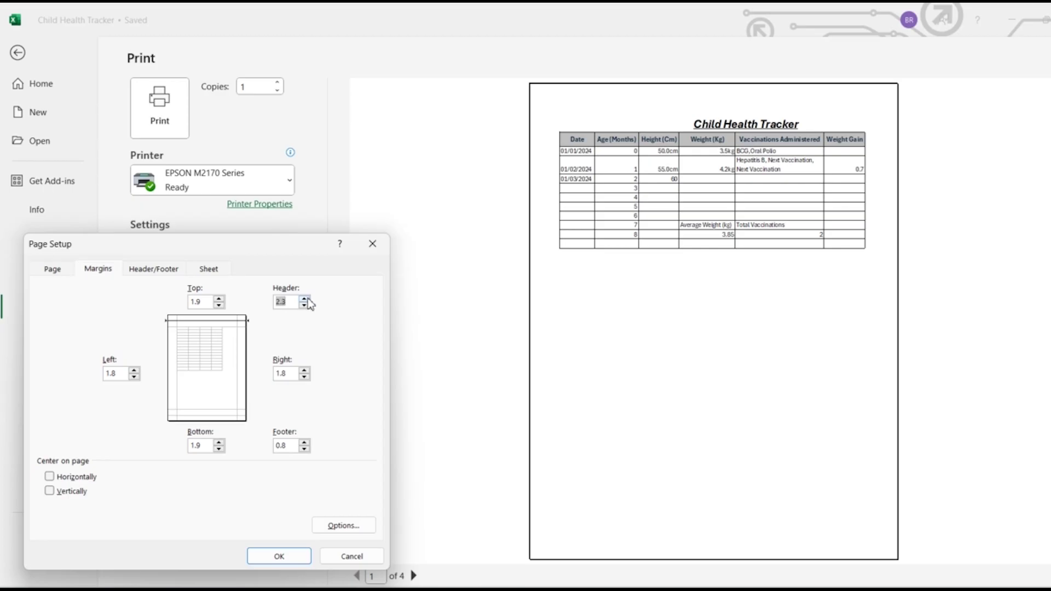
pyautogui.click(277, 556)
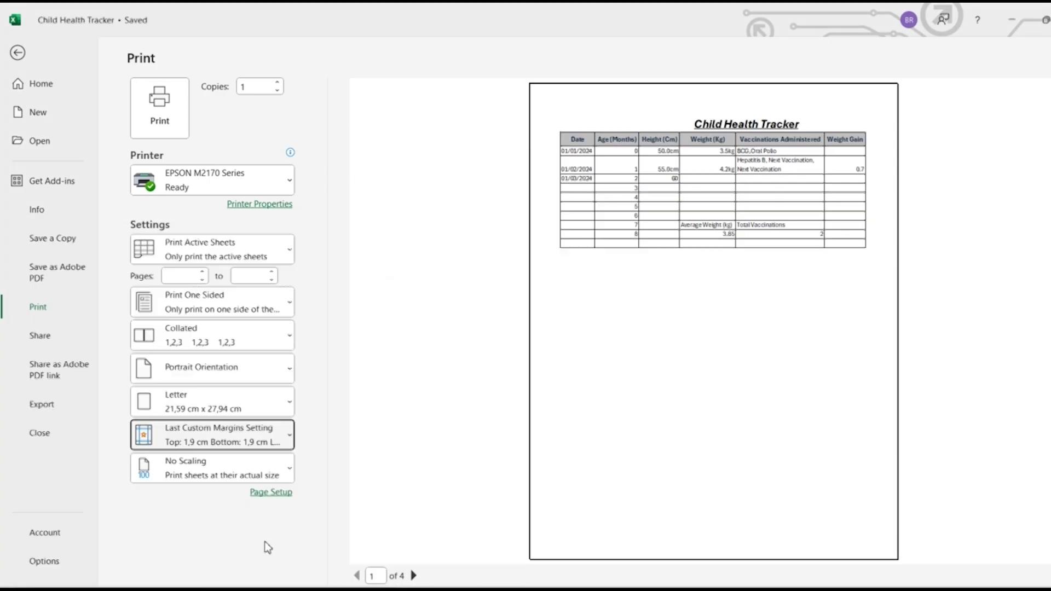
# Step: Scale the printout to fit the sheet on one page, set landscape orientation, and return to the worksheet
pyautogui.click(290, 475)
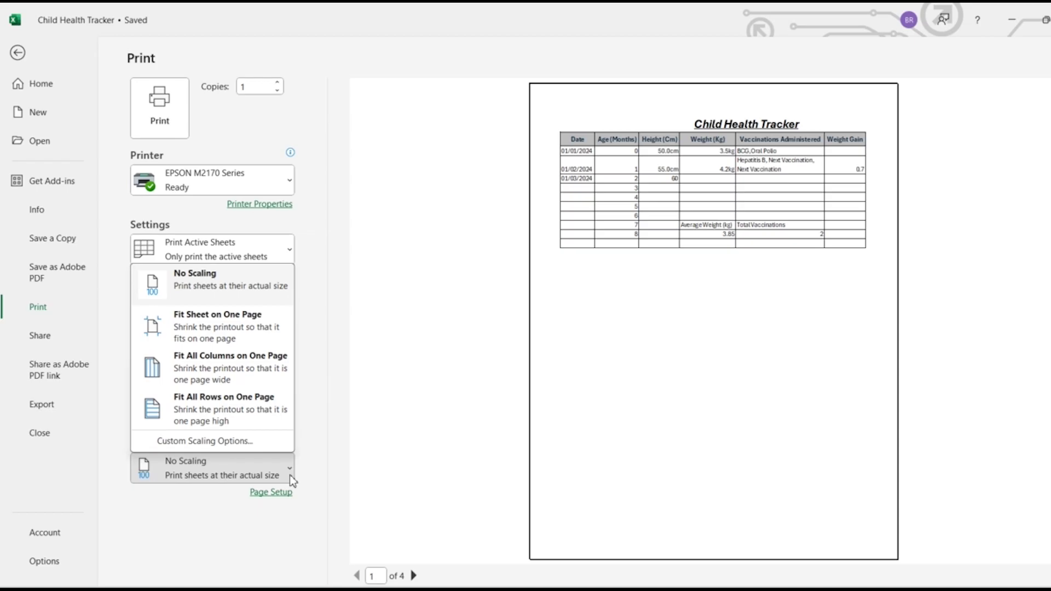
pyautogui.click(277, 330)
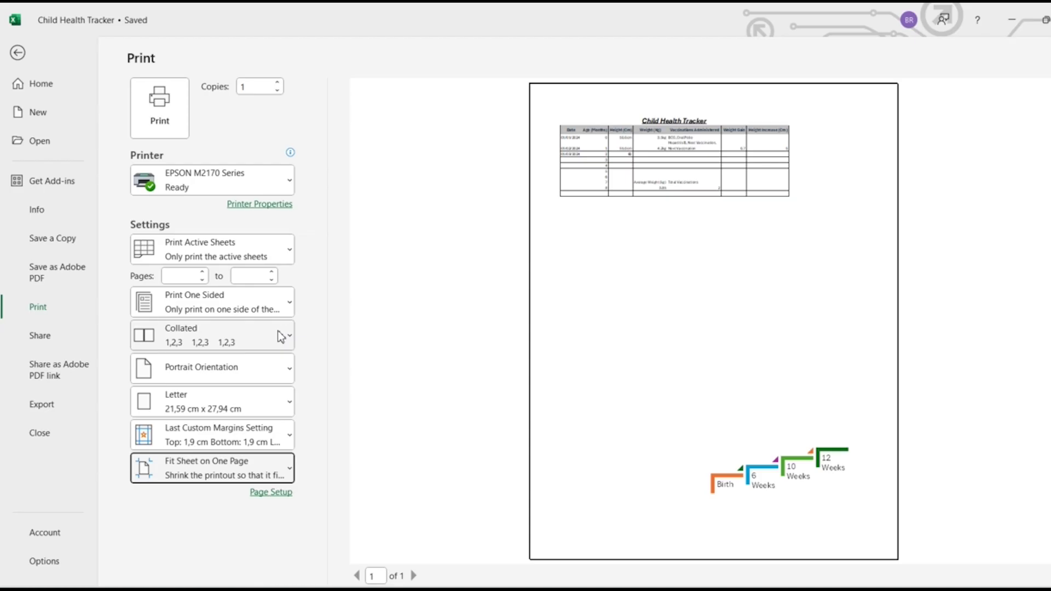
pyautogui.click(291, 378)
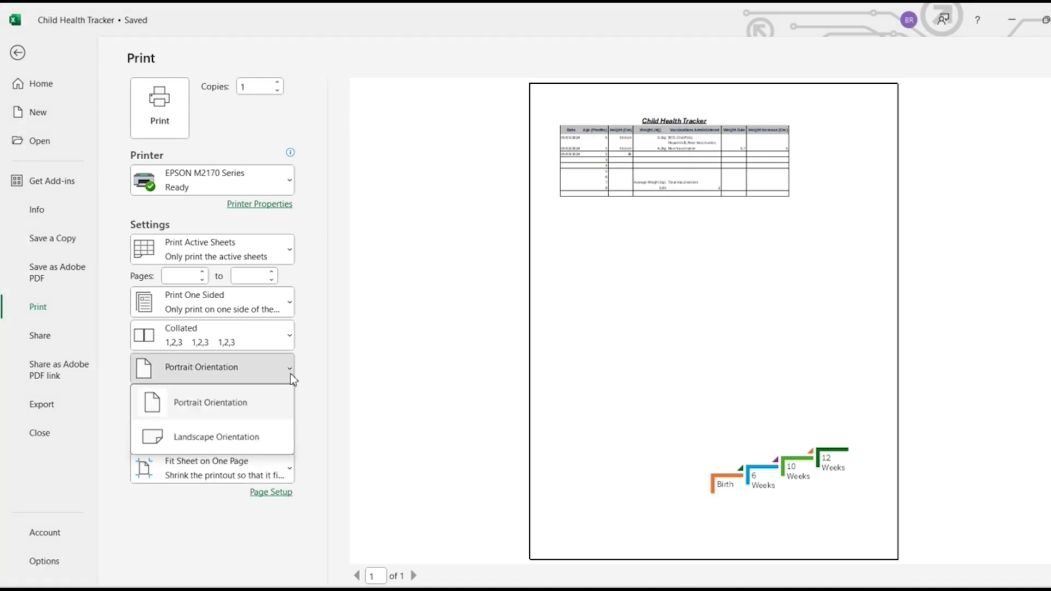
pyautogui.click(278, 412)
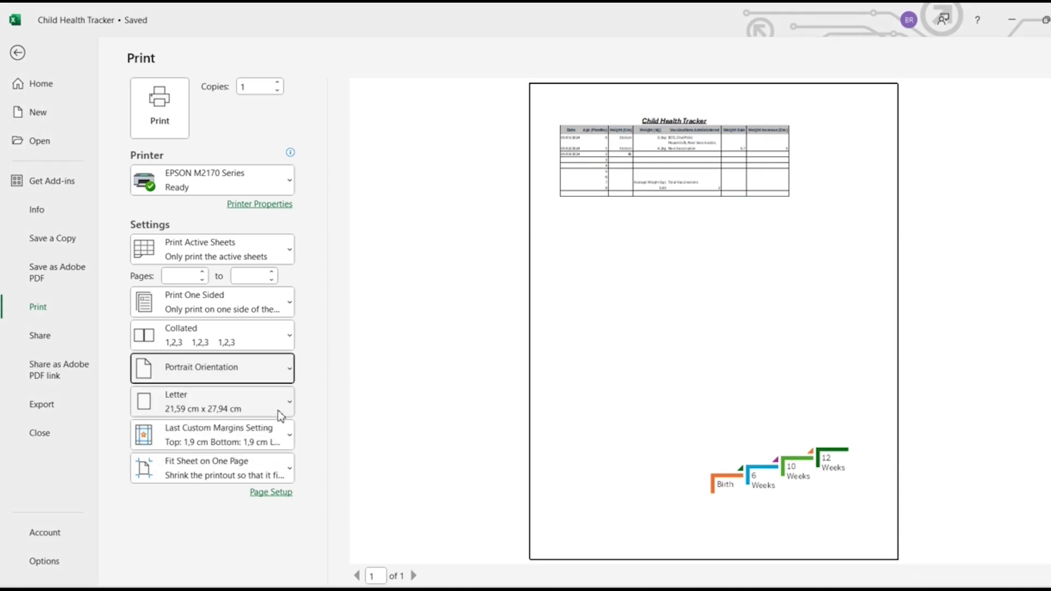
pyautogui.click(293, 374)
pyautogui.click(277, 443)
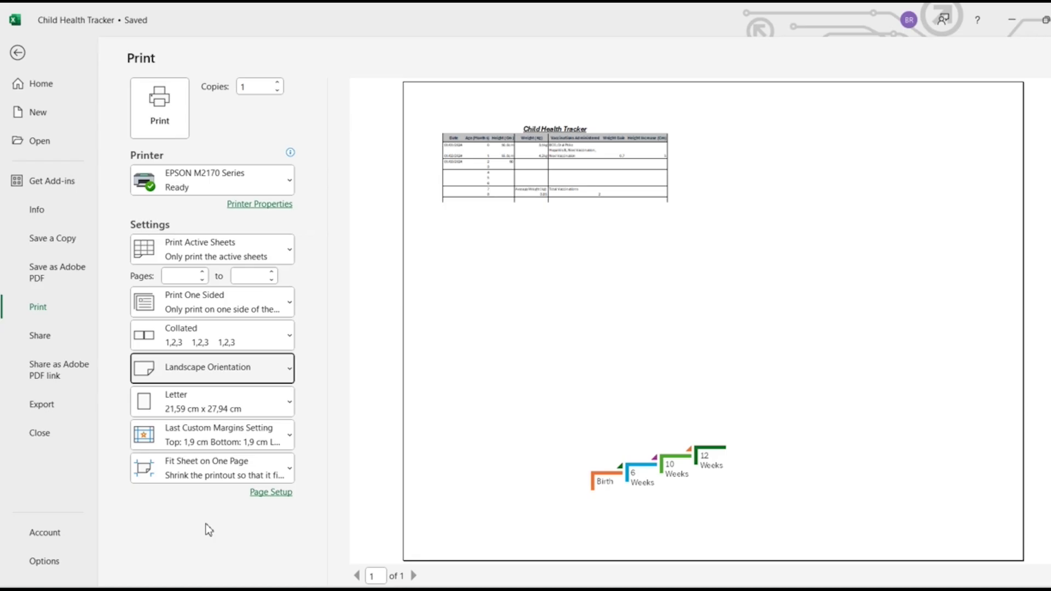
pyautogui.press('Escape')
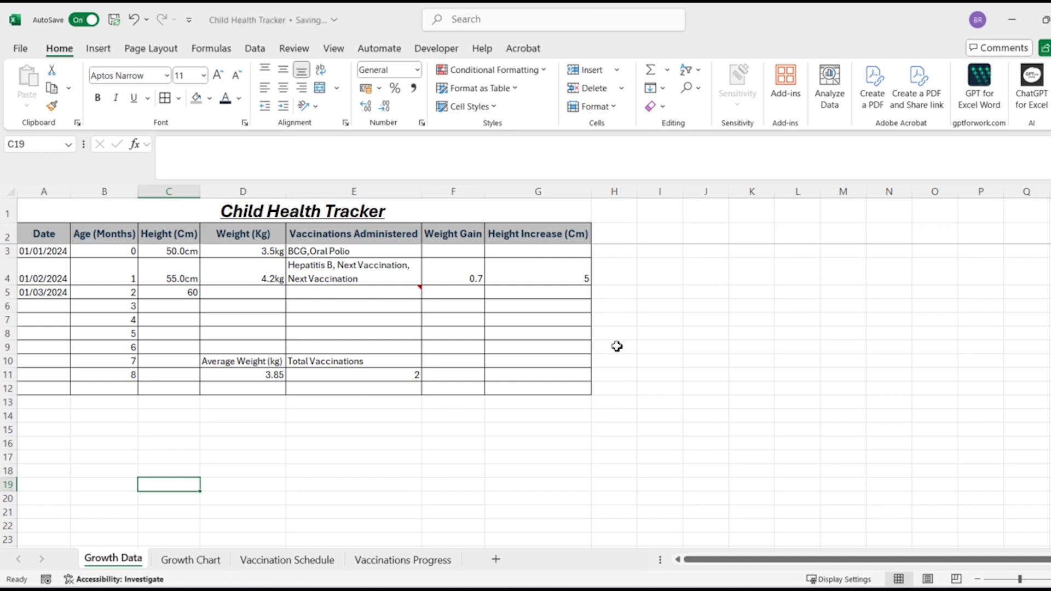
# Step: Set custom page margins of 2.4 cm at the top and bottom and center the printout on the page
pyautogui.click(179, 54)
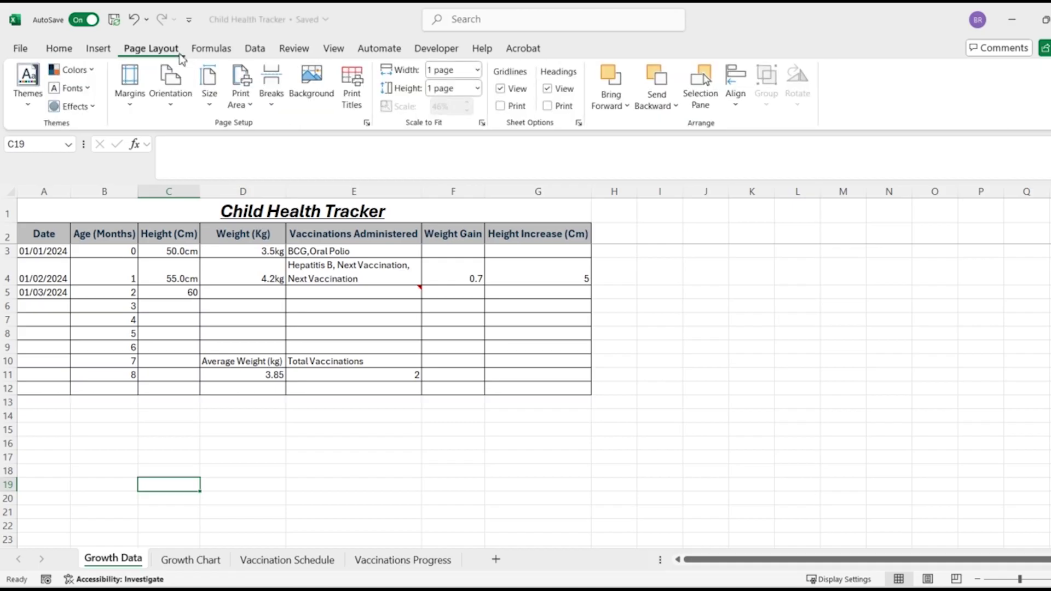
pyautogui.click(131, 110)
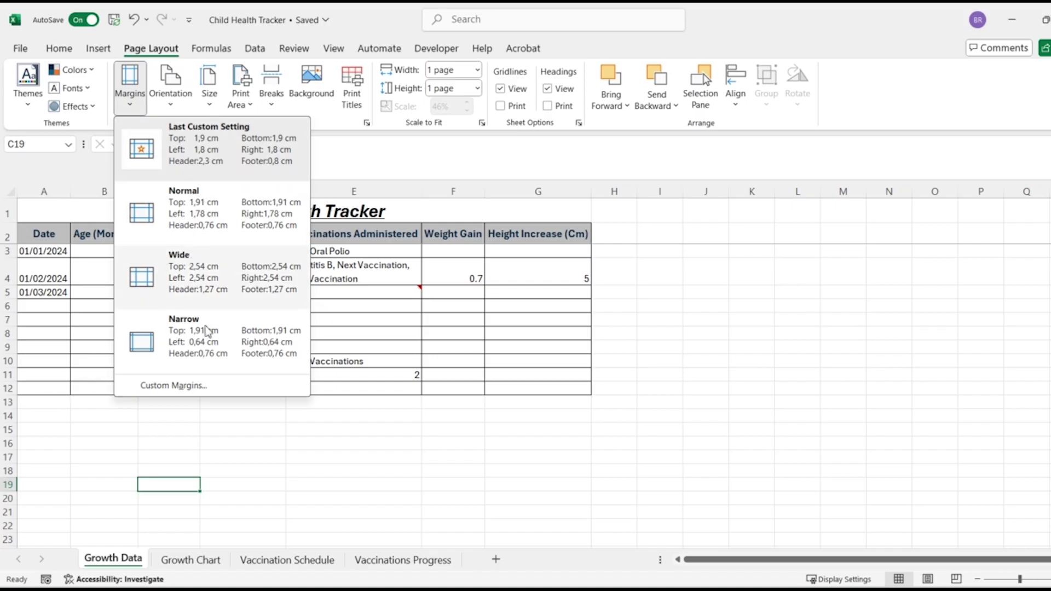
pyautogui.click(213, 386)
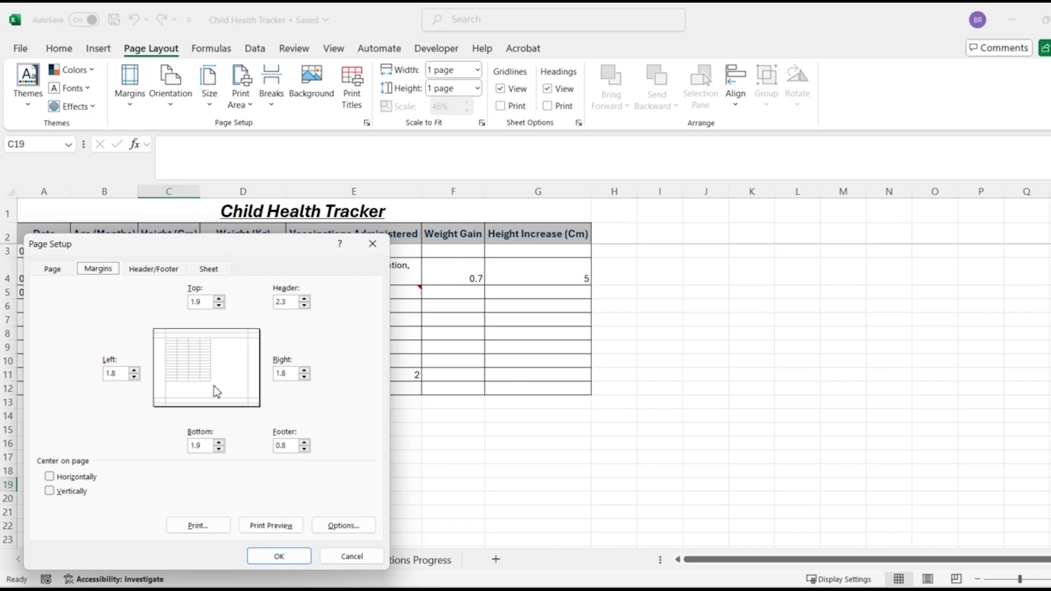
pyautogui.click(279, 557)
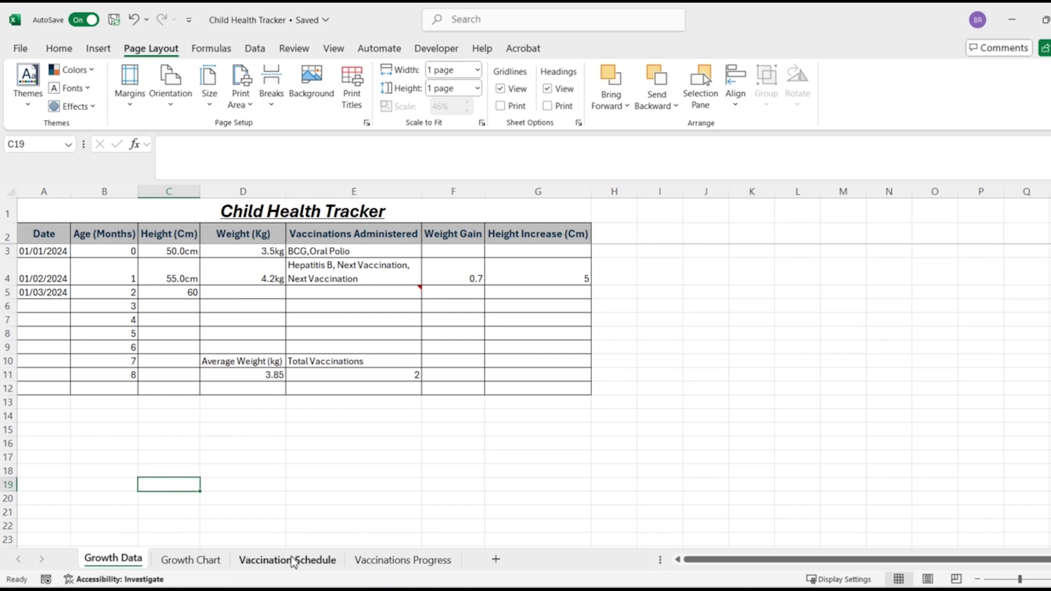
pyautogui.click(174, 428)
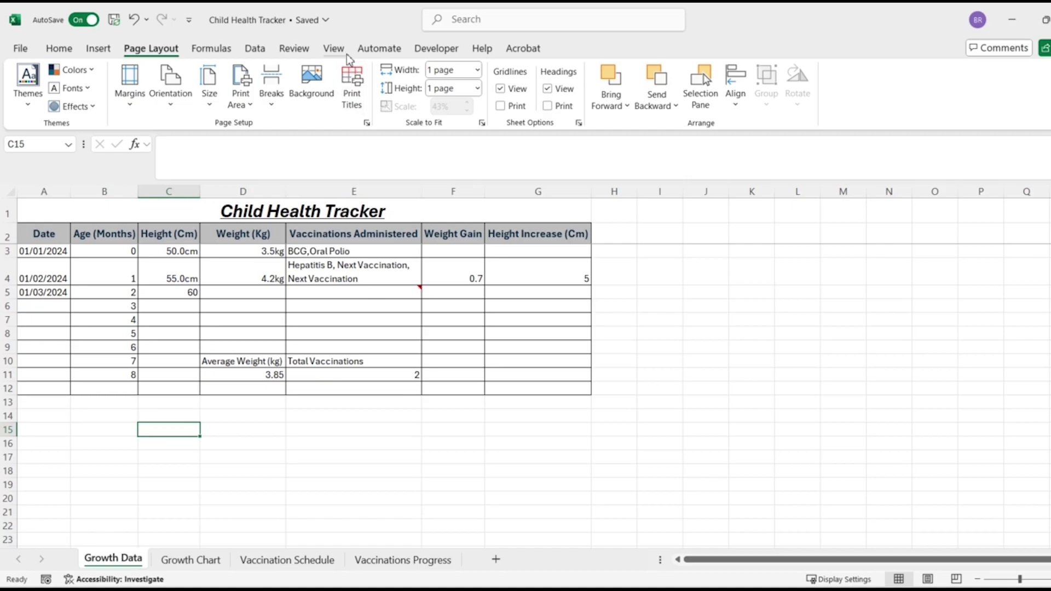
# Step: Switch the Growth Data sheet to Page Layout view and look over the page from its header down to its footer
pyautogui.click(333, 49)
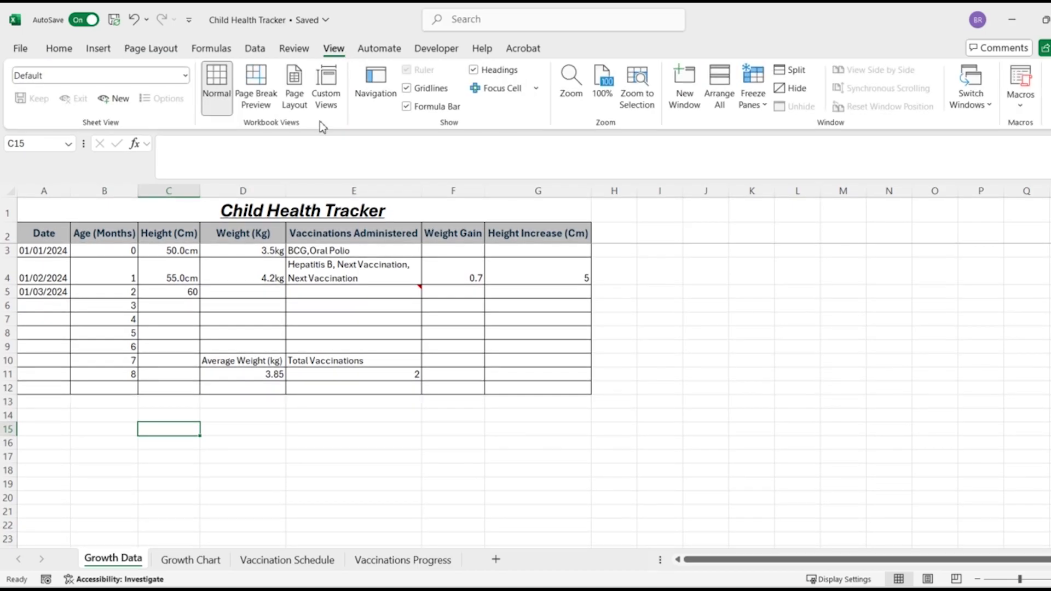
pyautogui.click(301, 105)
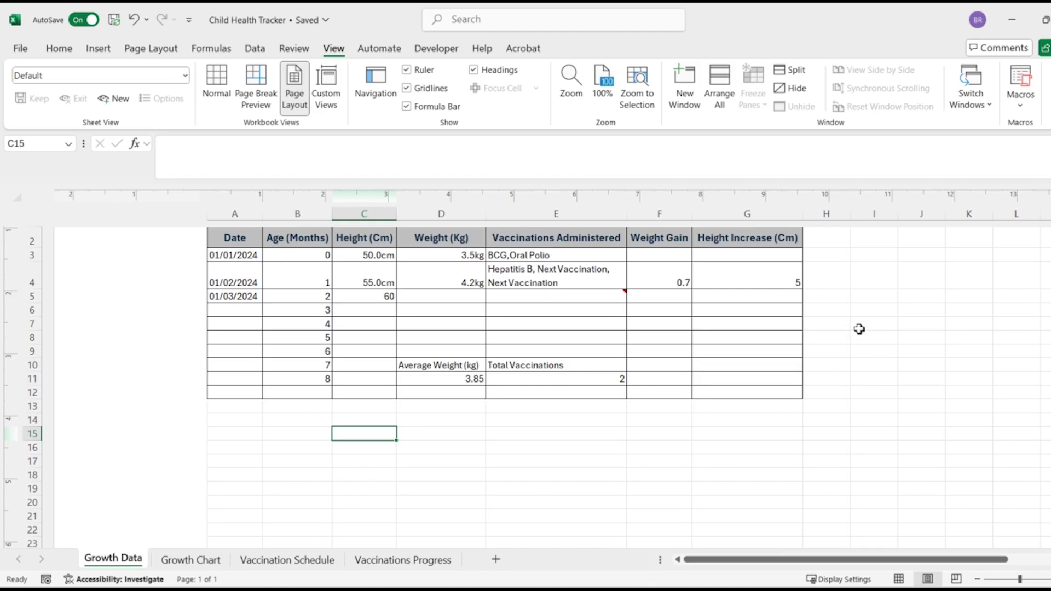
pyautogui.scroll(-4, 859, 329)
pyautogui.scroll(7, 859, 329)
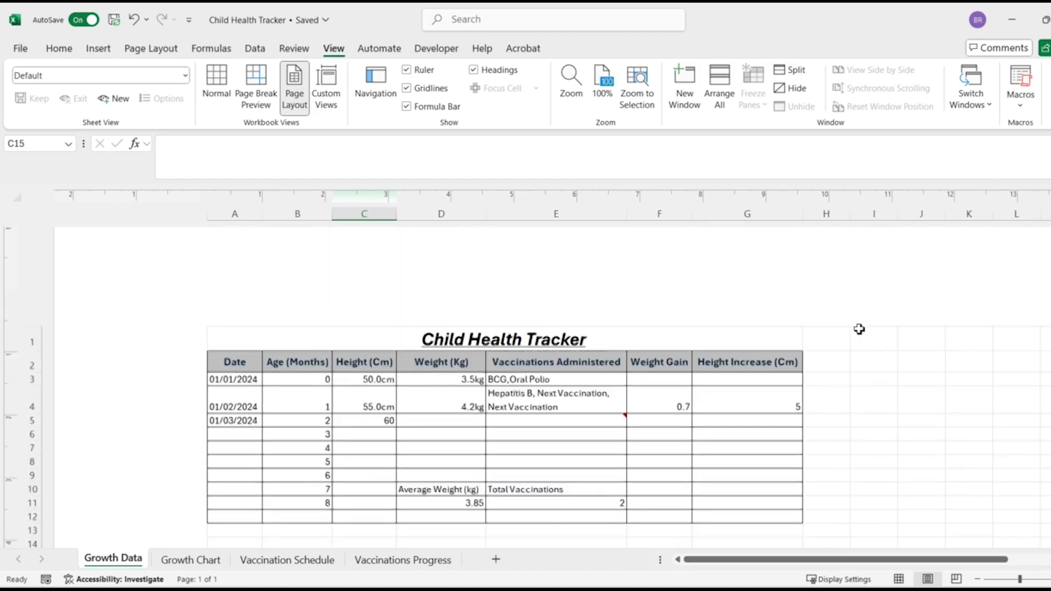
pyautogui.scroll(-8, 859, 329)
pyautogui.scroll(-15, 859, 329)
pyautogui.scroll(3, 859, 329)
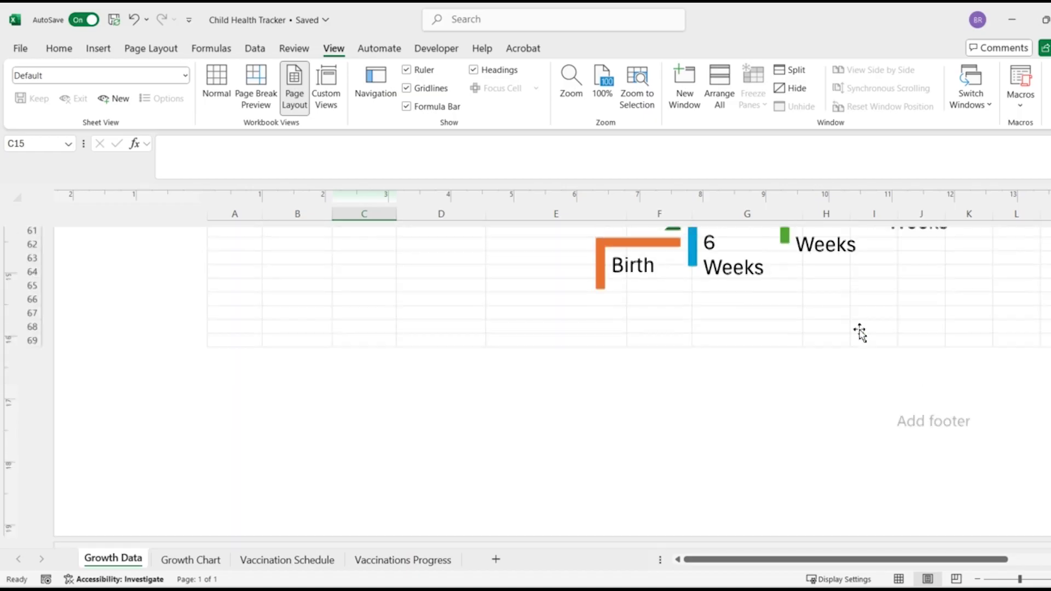
pyautogui.scroll(20, 859, 332)
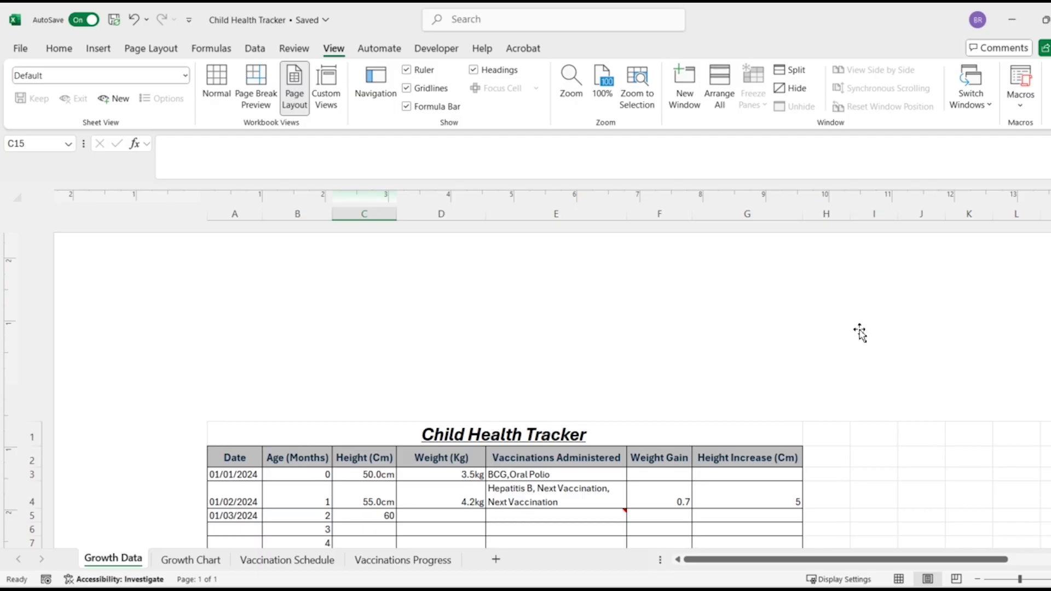
pyautogui.scroll(-4, 859, 332)
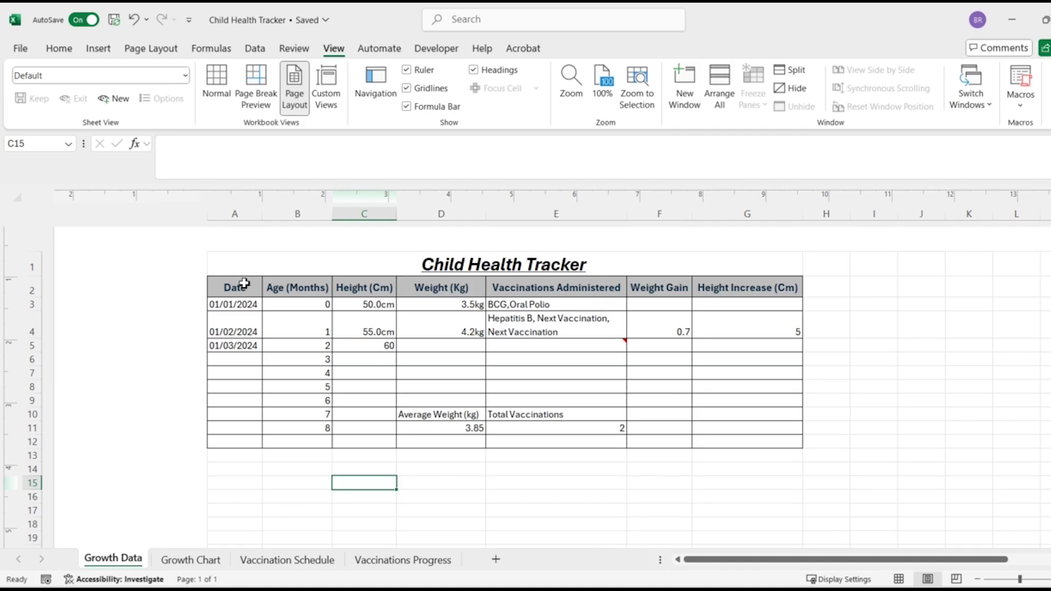
# Step: Set the Date, Age and Height columns, range A2:C12, as the print area
pyautogui.moveTo(244, 283); pyautogui.dragTo(371, 441)
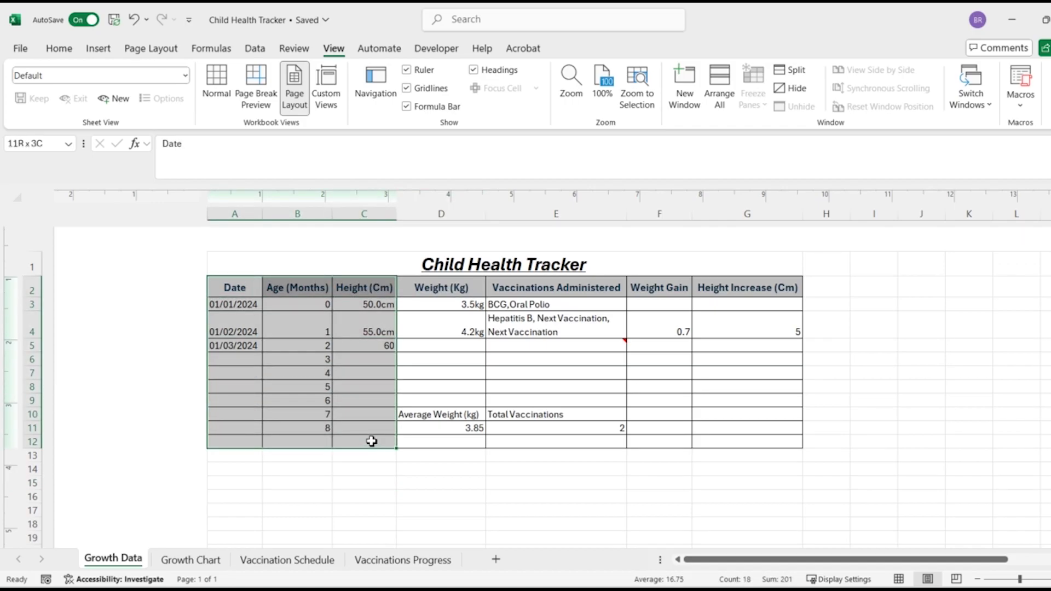
pyautogui.click(180, 53)
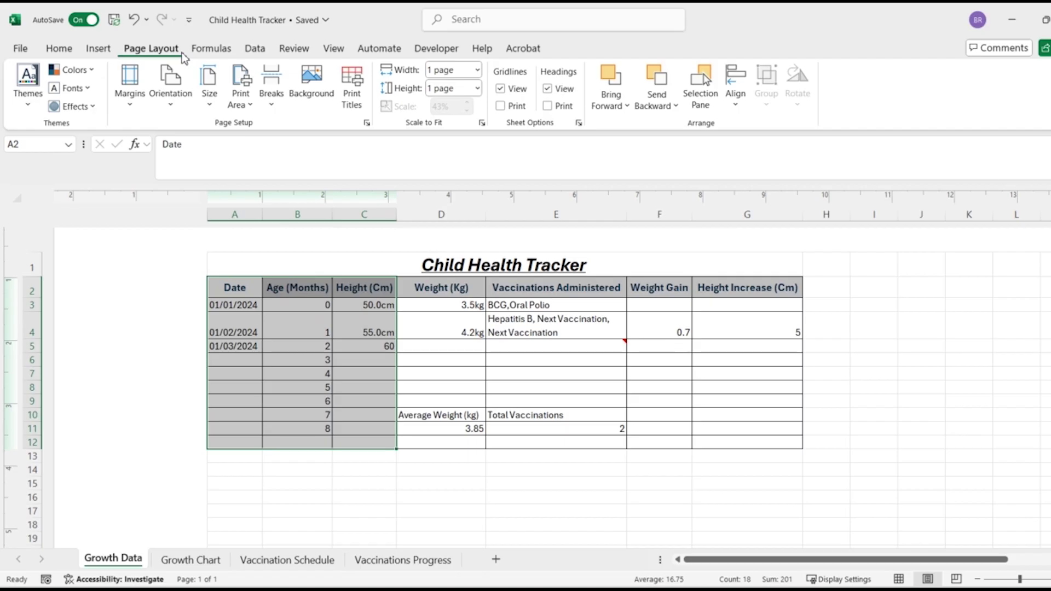
pyautogui.click(252, 105)
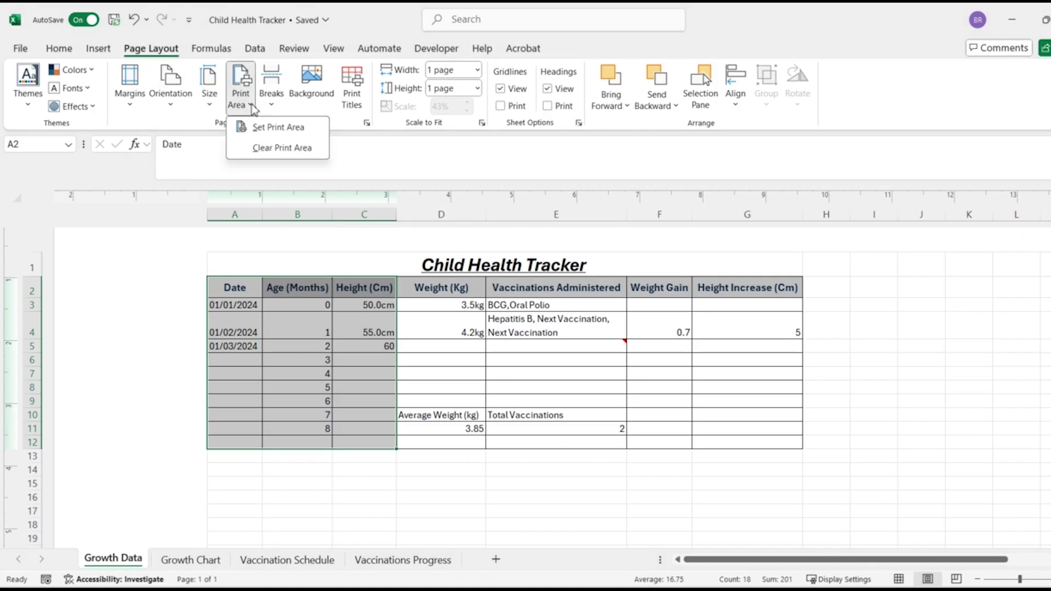
pyautogui.click(317, 133)
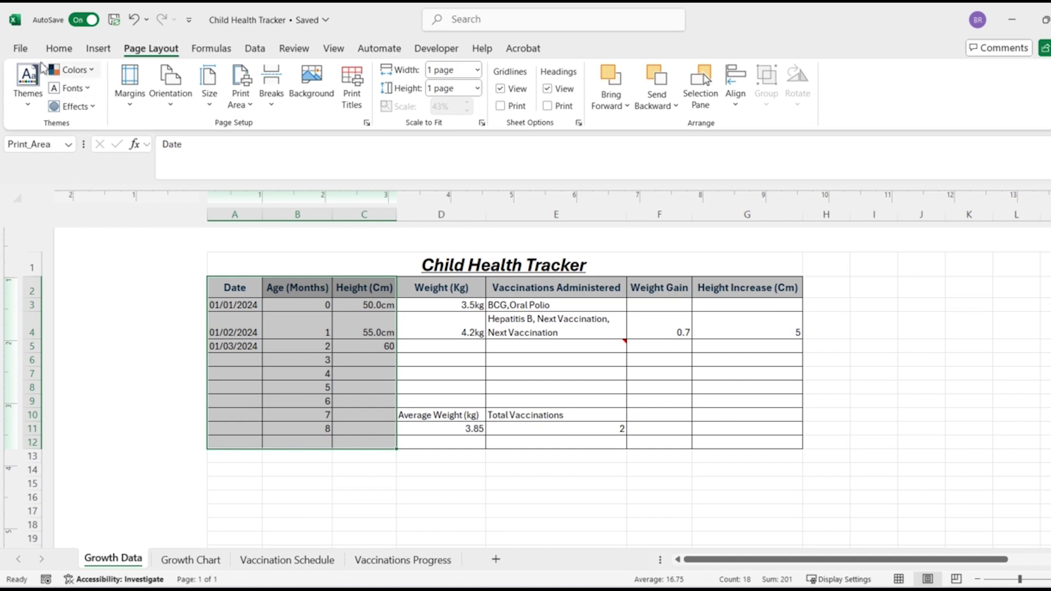
# Step: Check the print area in the print preview, return to the sheet and clear the print area
pyautogui.click(20, 48)
pyautogui.click(87, 304)
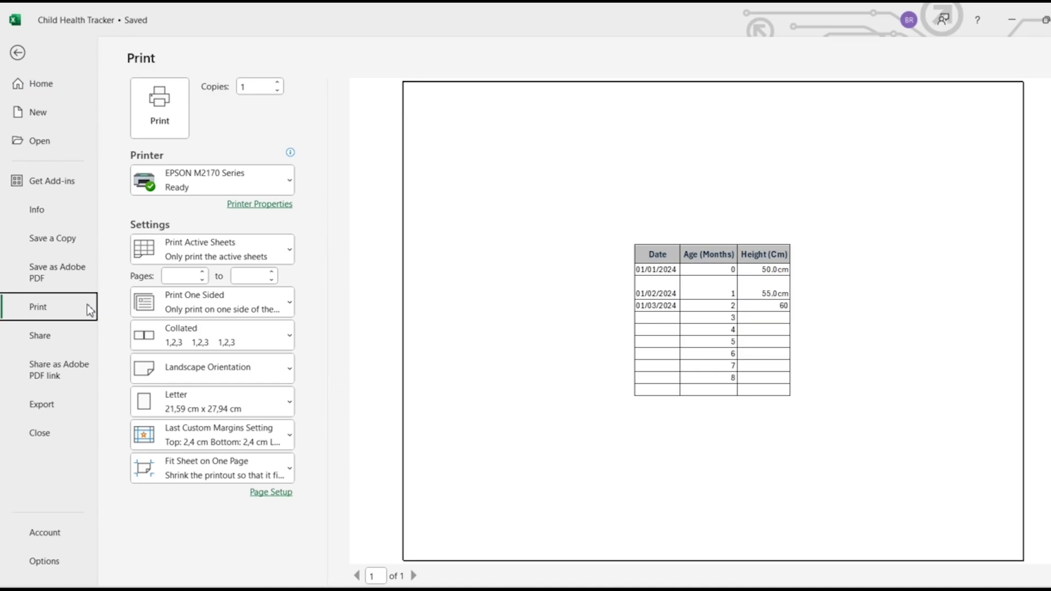
pyautogui.click(19, 53)
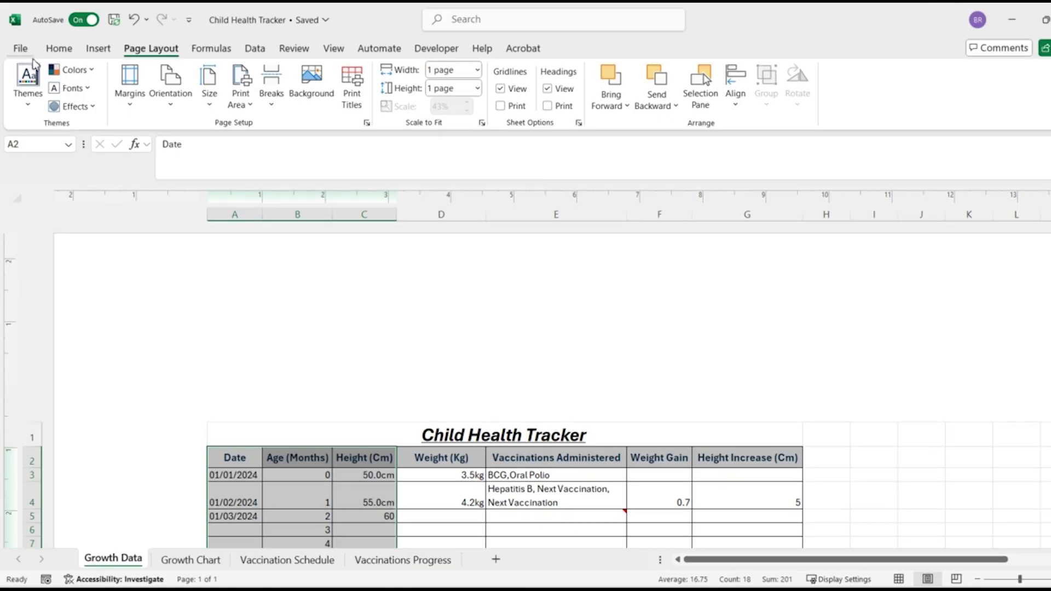
pyautogui.click(241, 99)
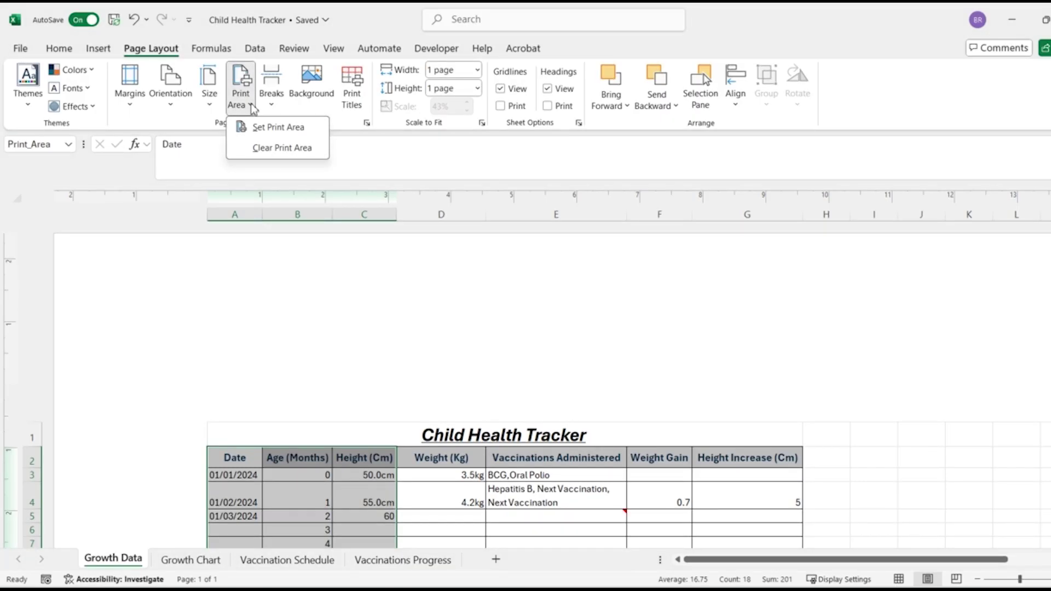
pyautogui.click(322, 150)
# Step: Add a header reading "Health Record for Insert Name" and a page-number footer in the form "Page 1 of 1"
pyautogui.click(104, 53)
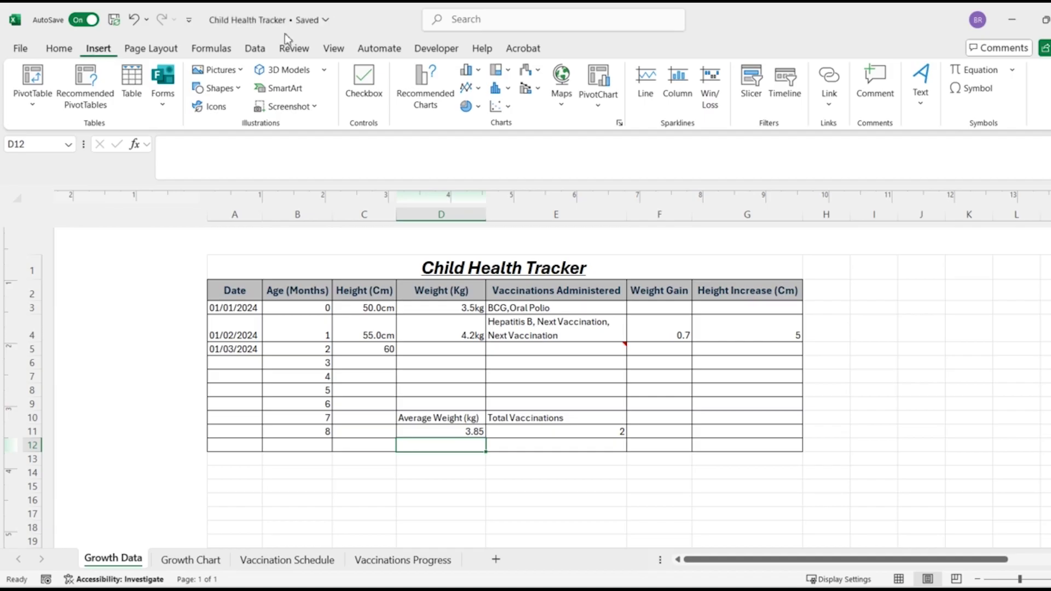
pyautogui.click(921, 90)
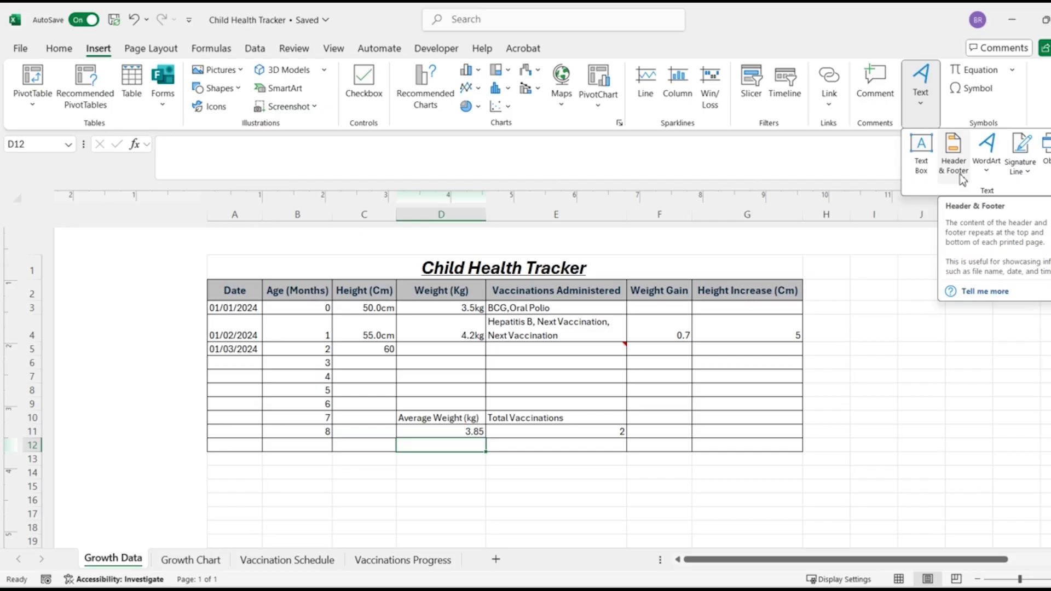
pyautogui.click(954, 166)
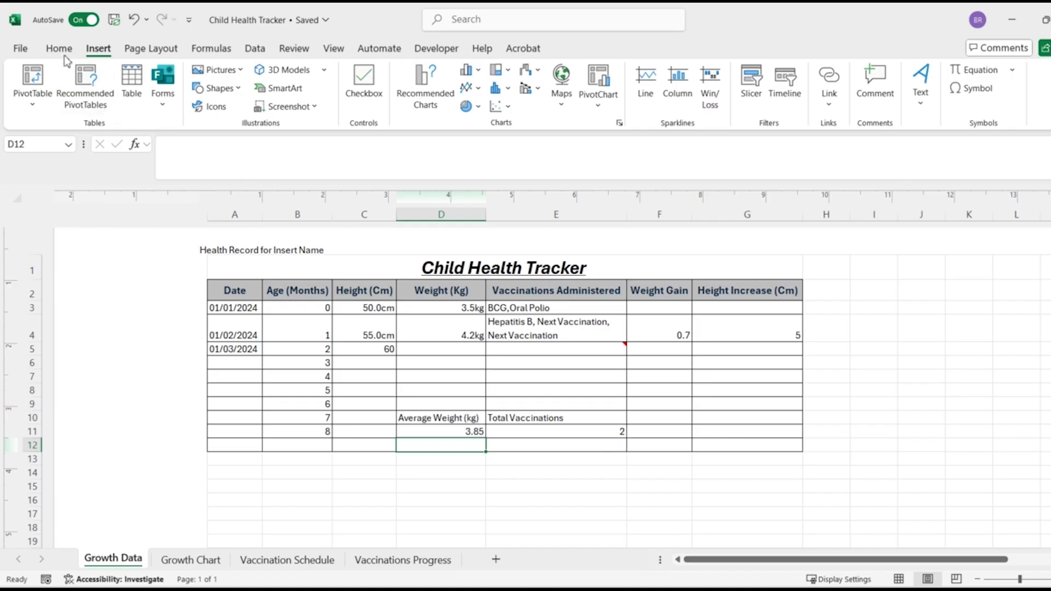
# Step: Open the print settings and turn on printing of gridlines and row and column headings
pyautogui.click(23, 50)
pyautogui.click(37, 307)
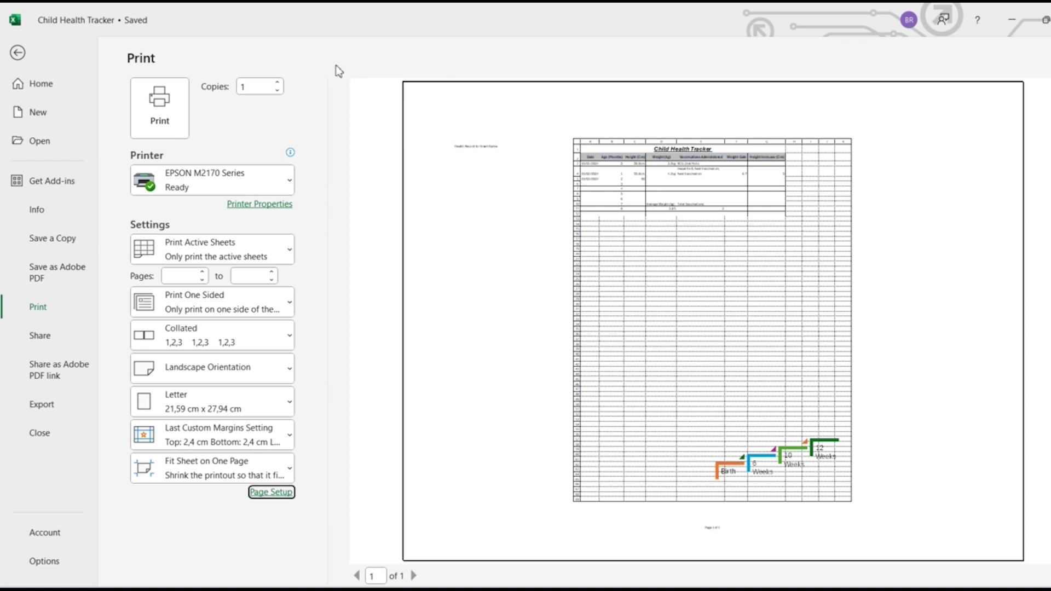
# Step: Choose the EPSON M2170 Series printer and print one copy of the sheet
pyautogui.click(291, 182)
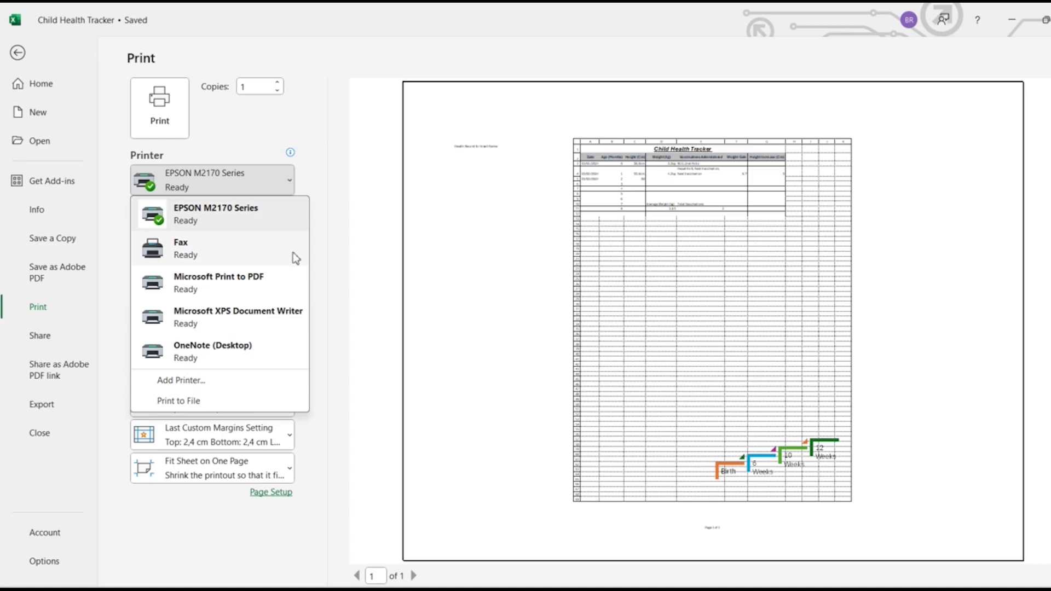
pyautogui.click(288, 215)
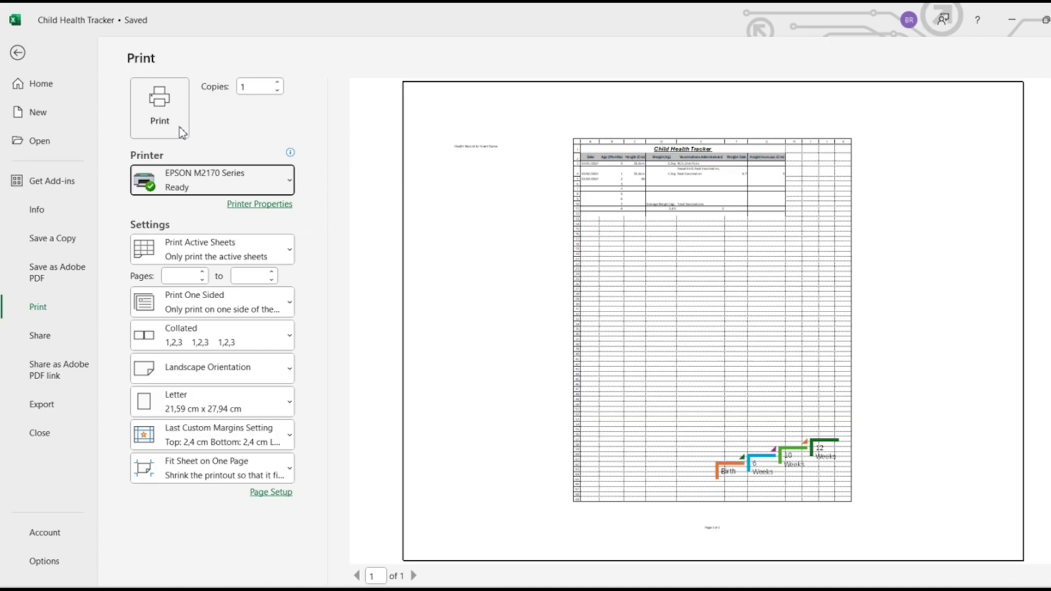
pyautogui.click(179, 127)
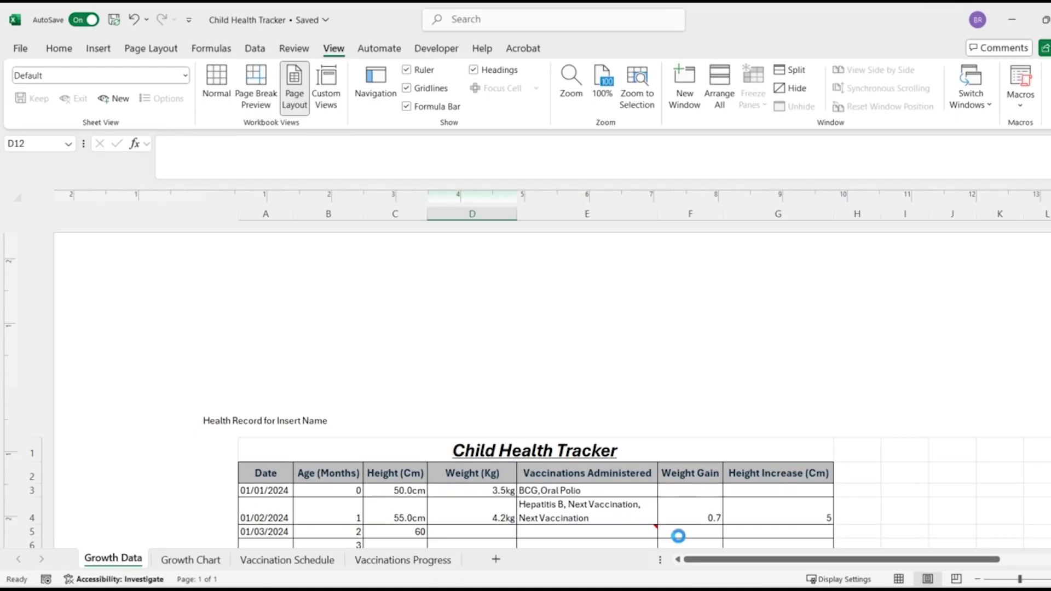